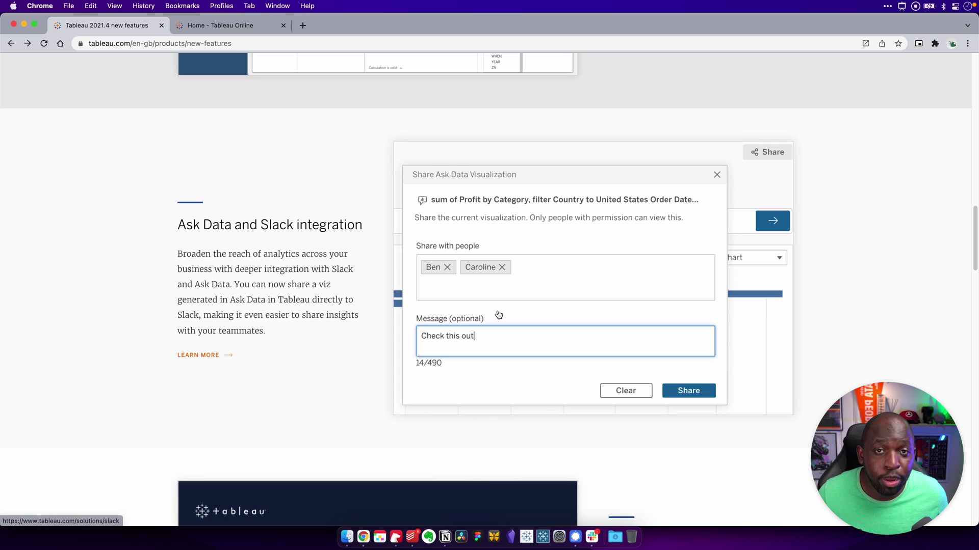
# Switch to the Chrome window showing the Home - Tableau Online tab.
pyautogui.hotkey('ctrl', 'Up')
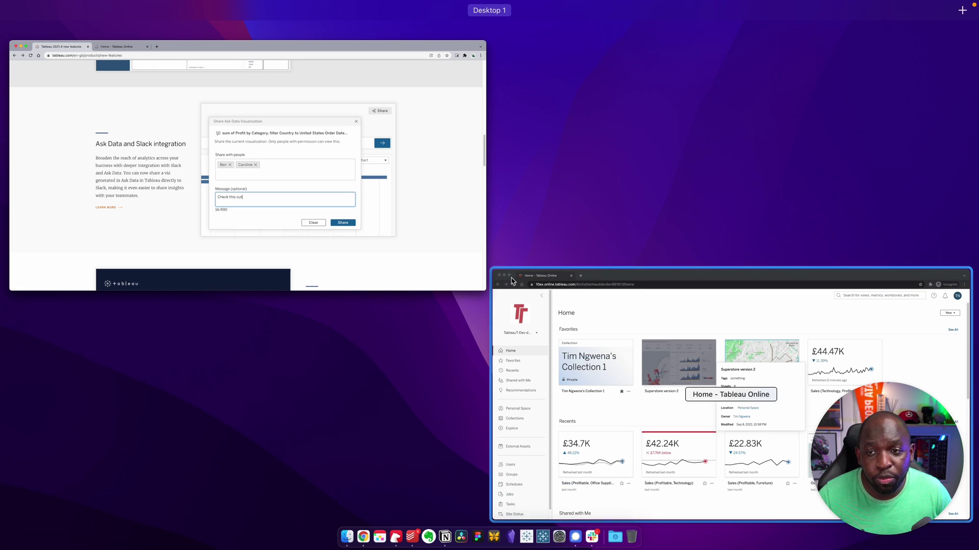
pyautogui.click(306, 175)
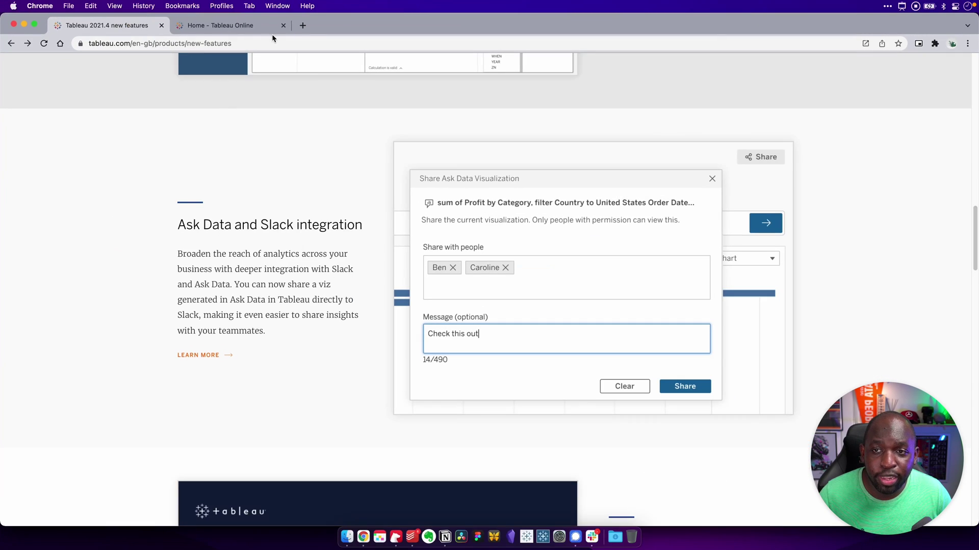
# Bring the incognito Chrome window with Tableau Online Home to the front.
pyautogui.click(230, 24)
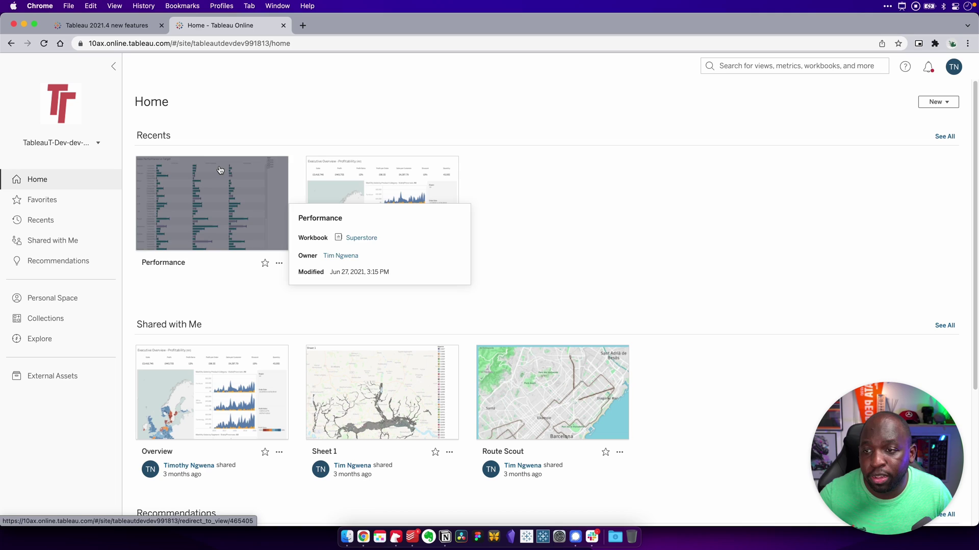
pyautogui.hotkey('ctrl', 'Up')
pyautogui.click(326, 131)
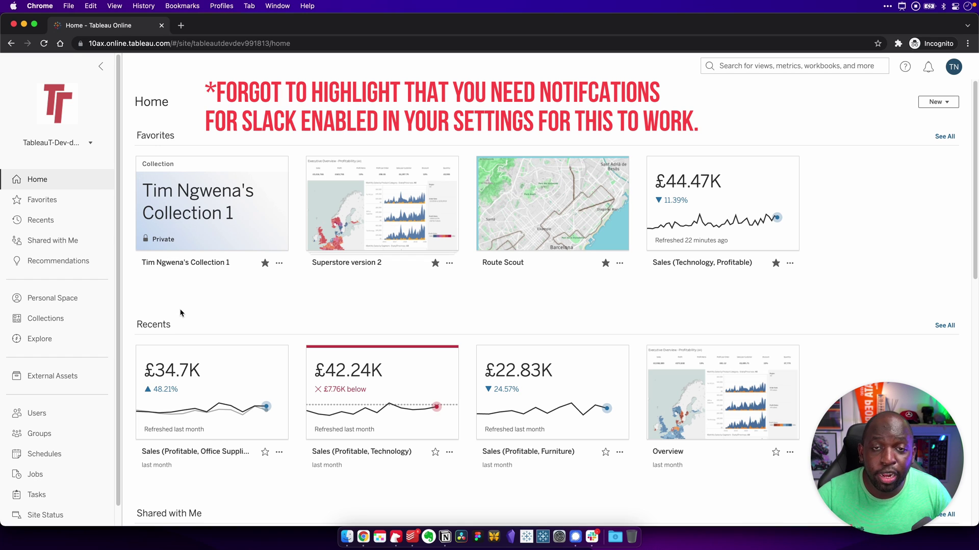
# In Explore, list All Ask Data Lenses and open the 21-4 lens.
pyautogui.click(63, 347)
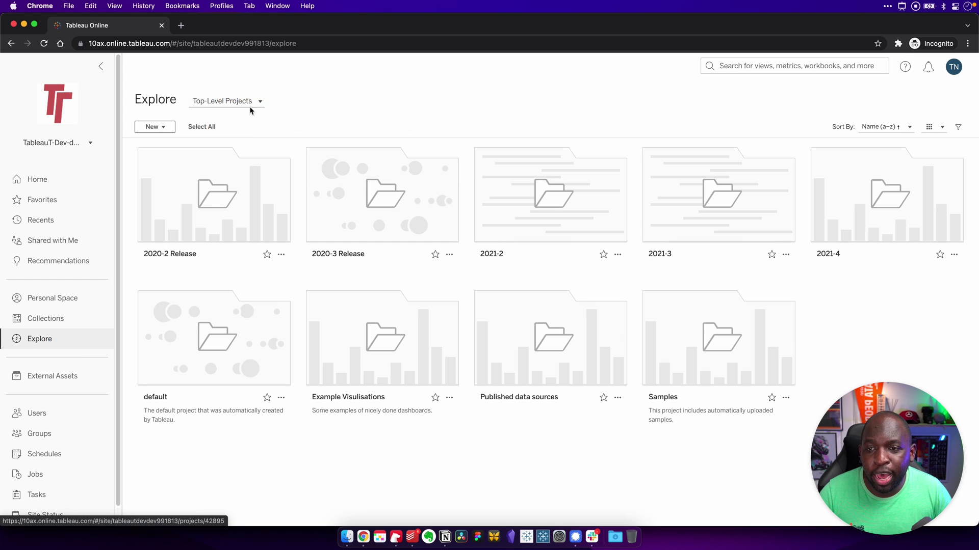
pyautogui.click(252, 102)
pyautogui.click(244, 194)
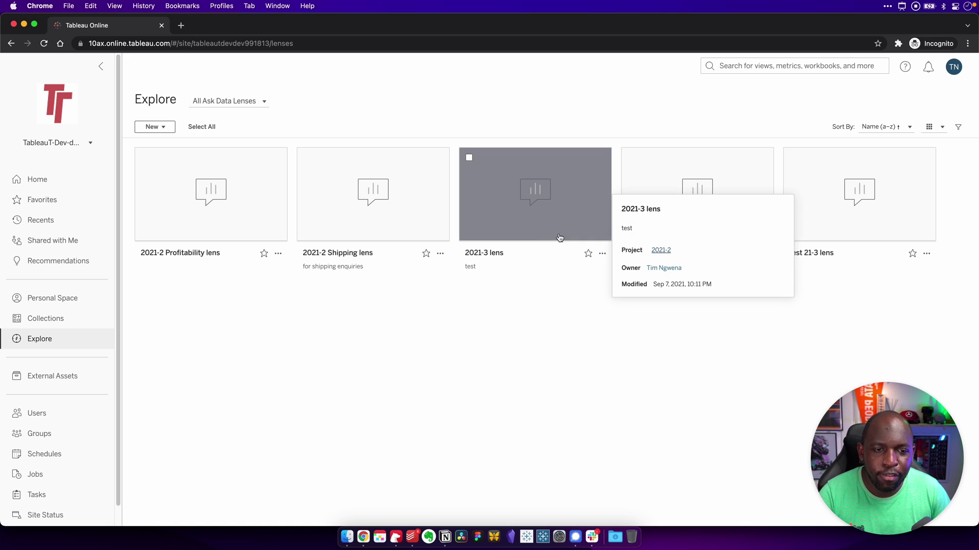
pyautogui.click(709, 181)
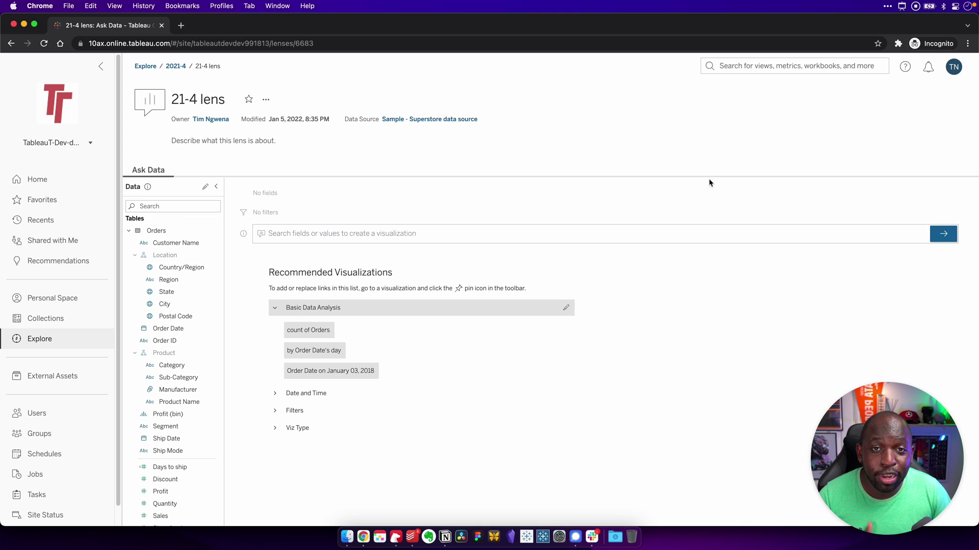
# Ask the 21-4 lens 'busiest day in 2018' in the Ask Data box.
pyautogui.click(374, 233)
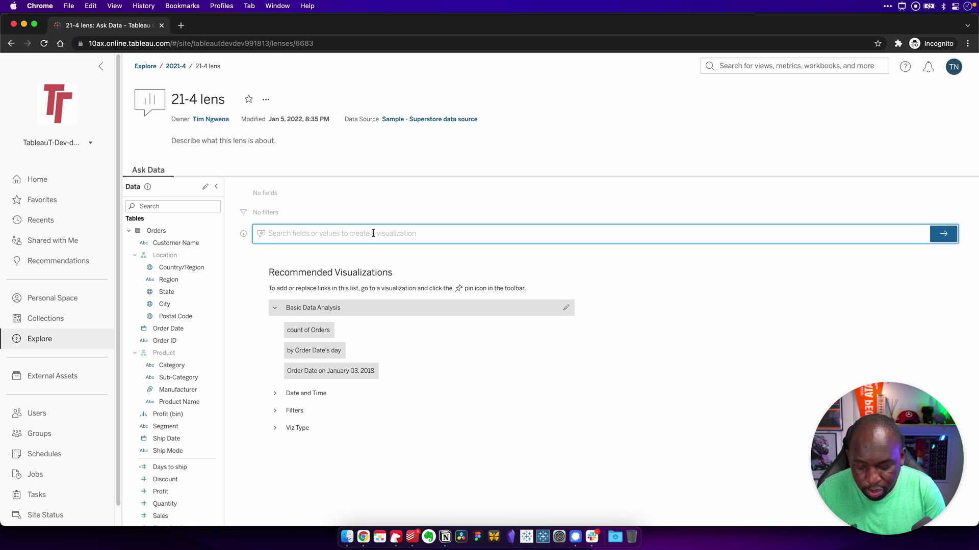
pyautogui.write('busiest day')
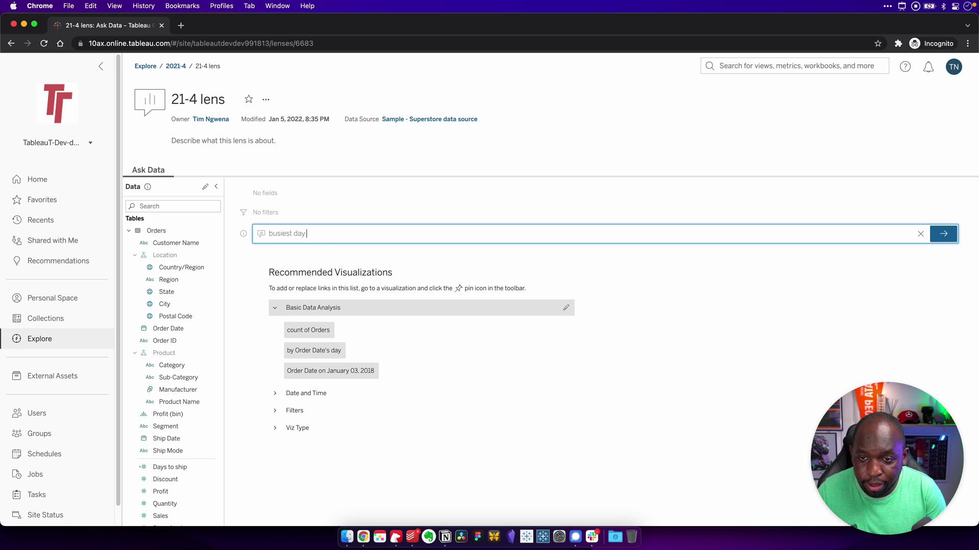
pyautogui.write(' in 2018')
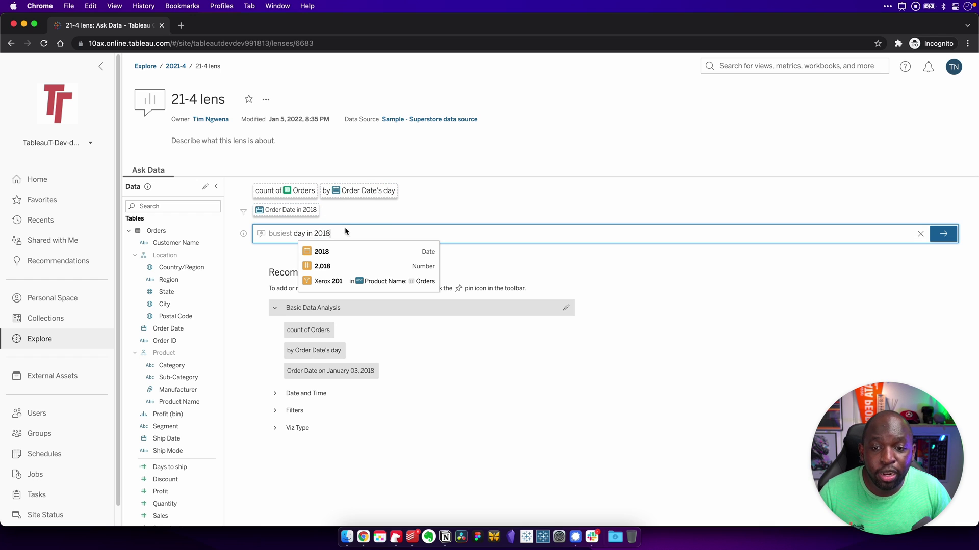
# Submit the question and read the 27-order peak on September 8, 2018.
pyautogui.click(956, 242)
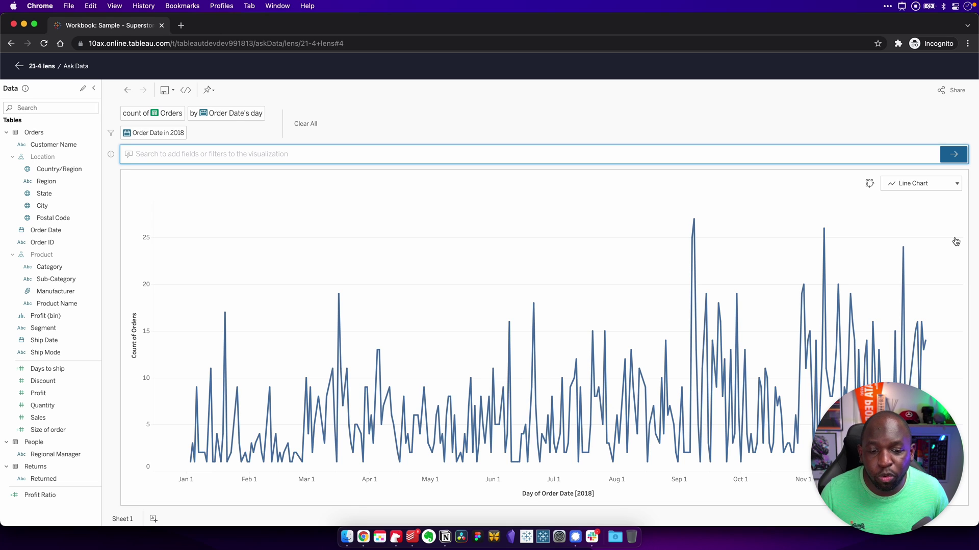
pyautogui.moveTo(695, 223)
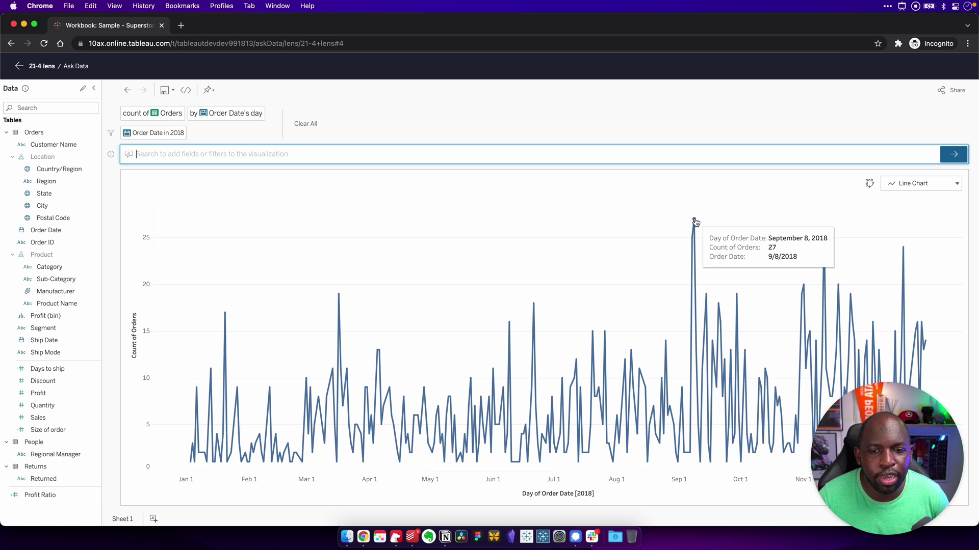
# Share the chart with a colleague, with a note saying there were 27 orders on 8 September.
pyautogui.click(953, 93)
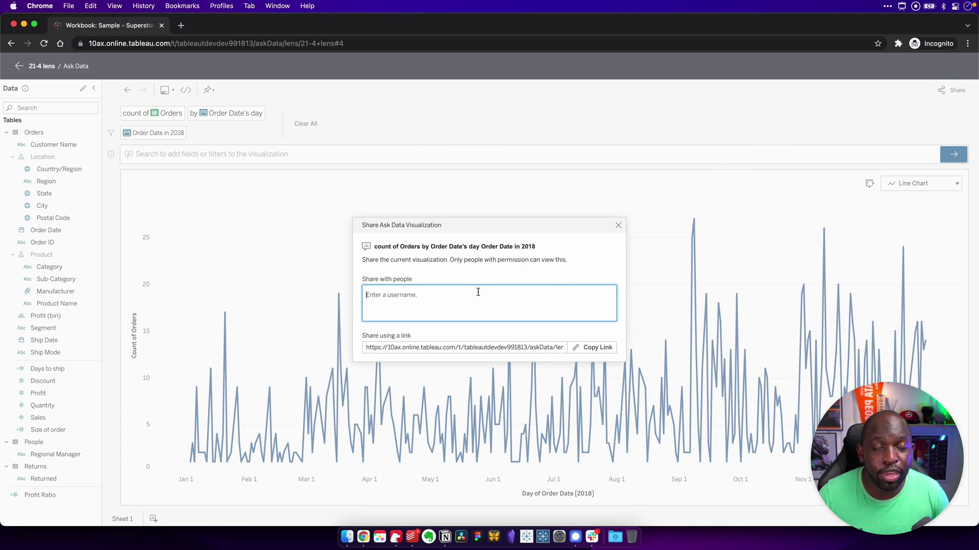
pyautogui.write('tim')
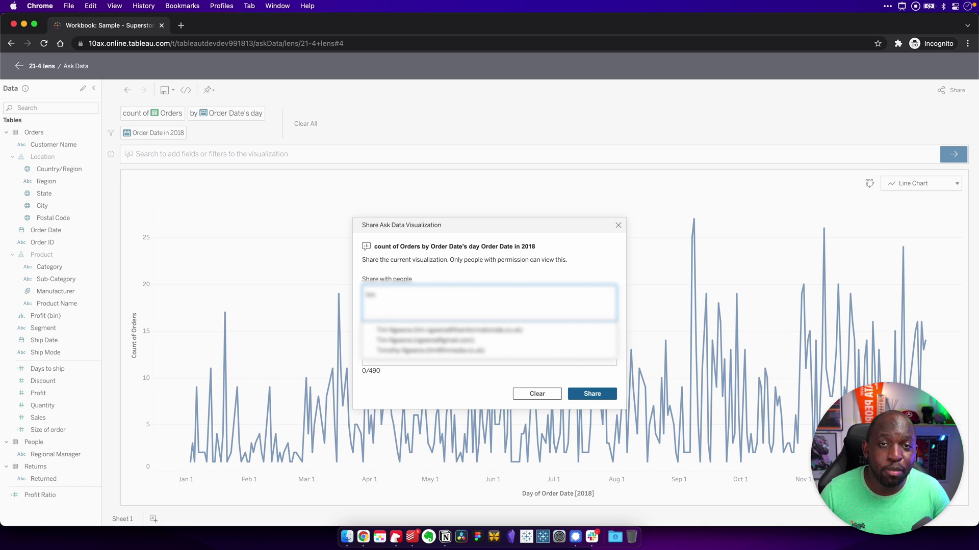
pyautogui.click(459, 352)
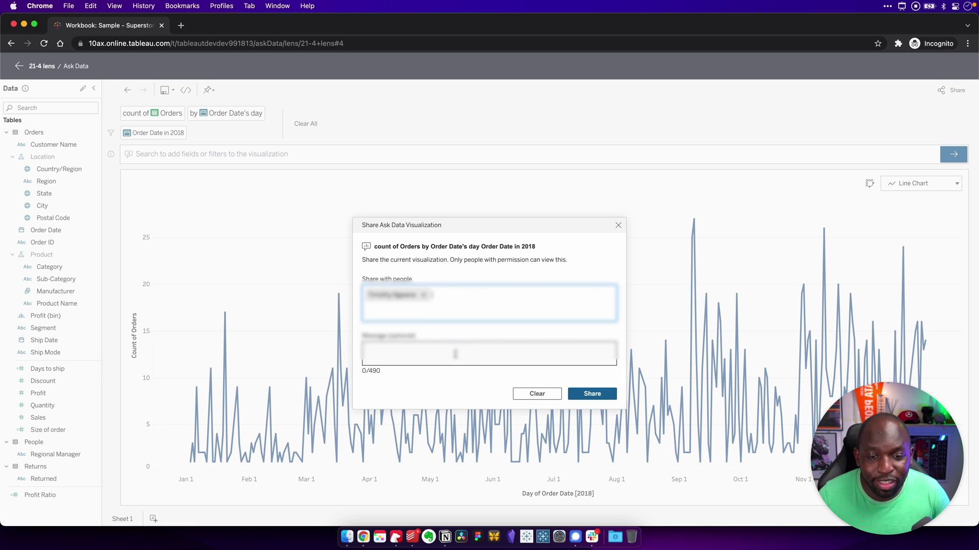
pyautogui.click(425, 350)
pyautogui.write('h')
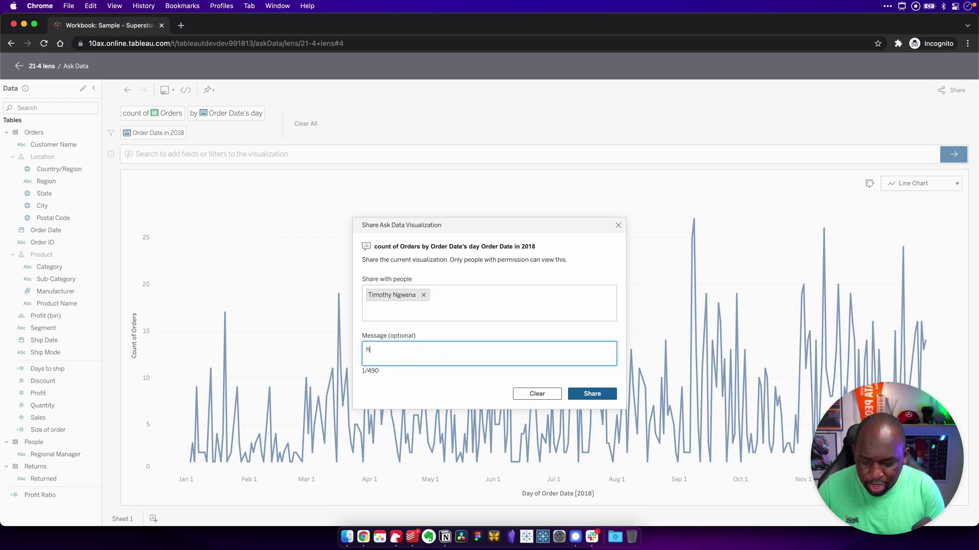
pyautogui.write('ey check this out')
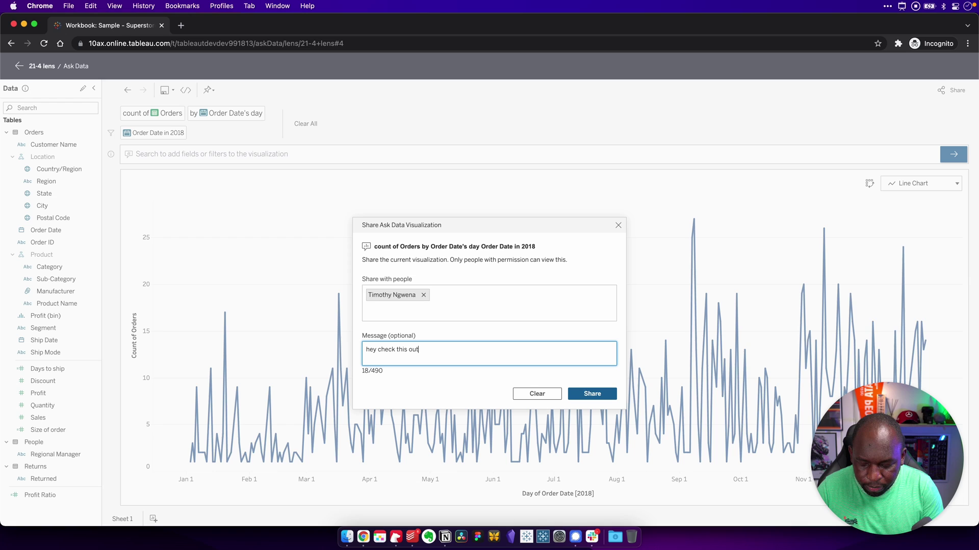
pyautogui.write(' you might be int')
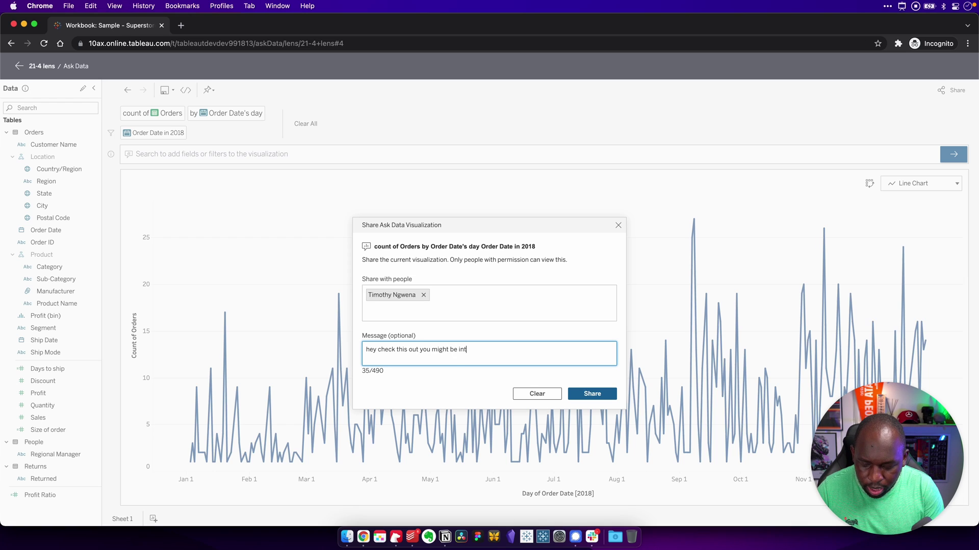
pyautogui.write('erested to know')
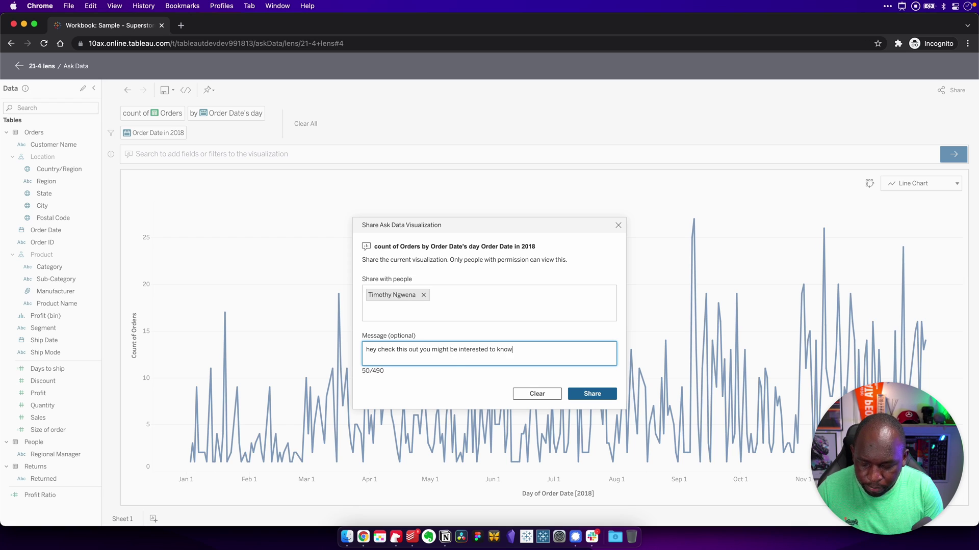
pyautogui.write(' we had 27 ord')
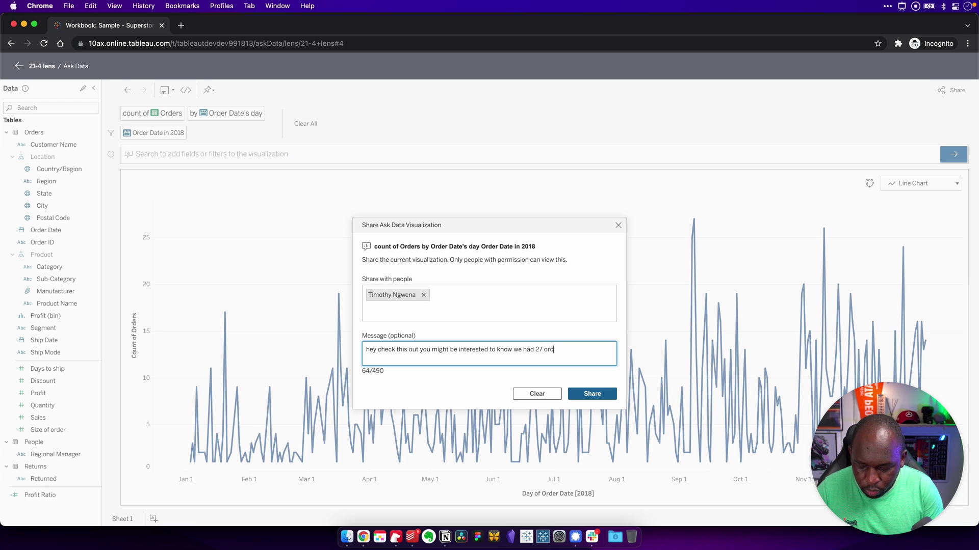
pyautogui.write('ers on the 27th')
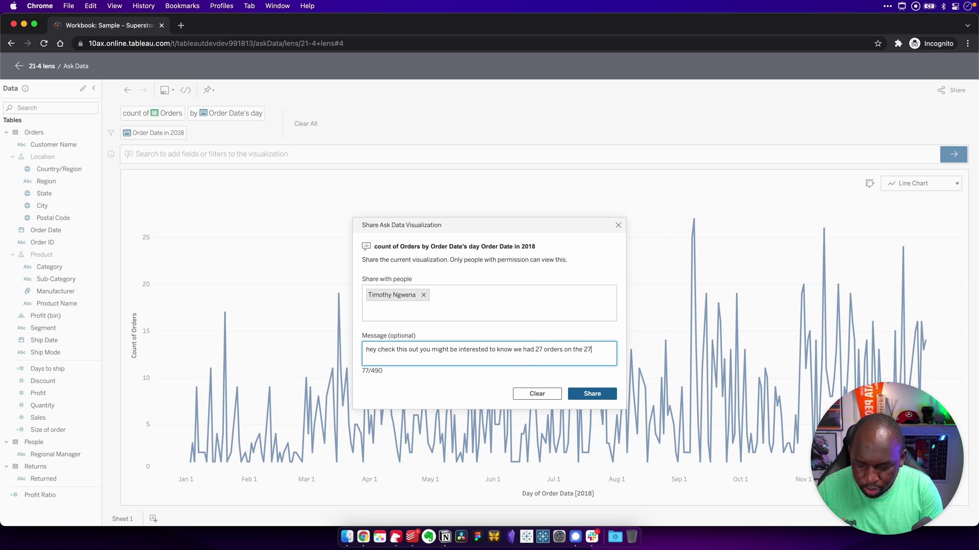
pyautogui.press('BackSpace')
pyautogui.press('BackSpace')
pyautogui.press('BackSpace')
pyautogui.press('BackSpace')
pyautogui.press('BackSpace')
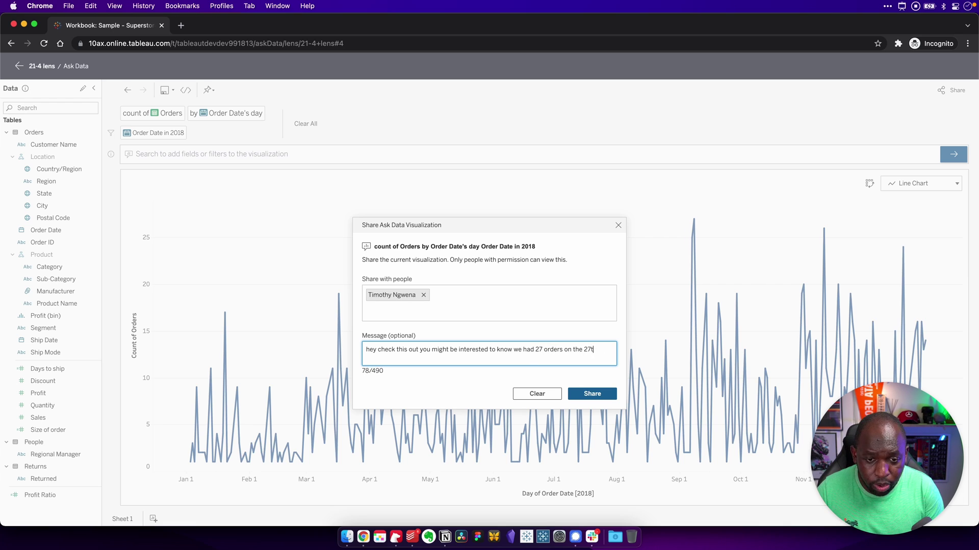
pyautogui.write('8 september')
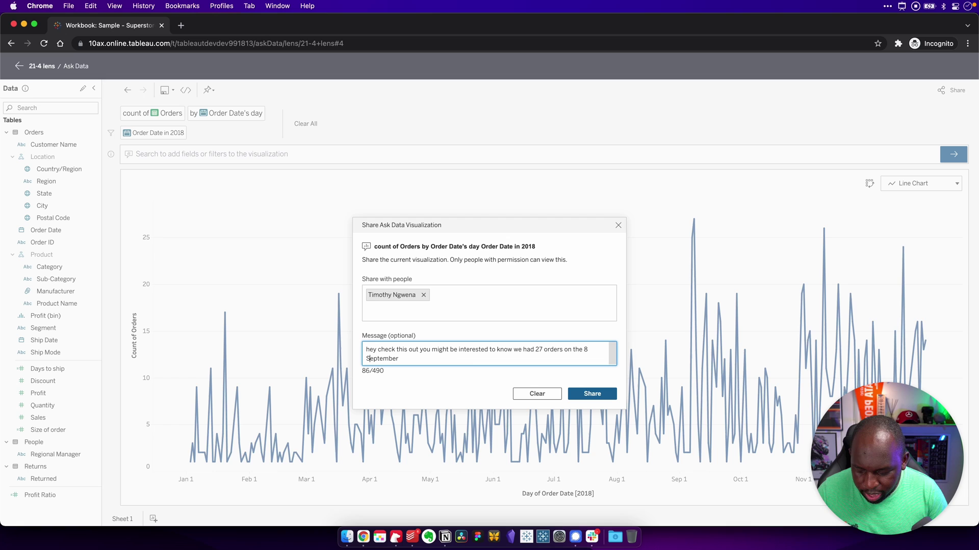
pyautogui.click(596, 396)
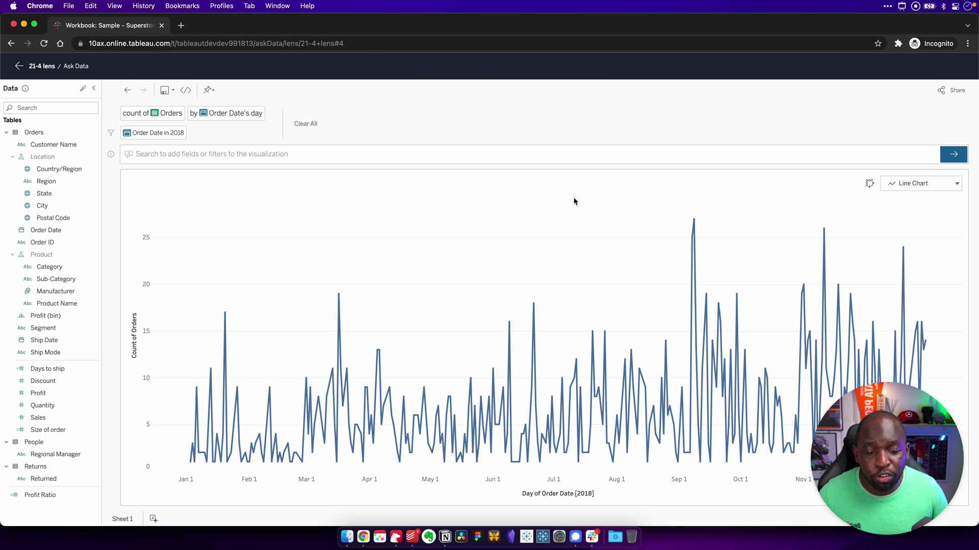
# In Slack, follow the Tableau app's 'count of Orders … in 2018' link.
pyautogui.click(592, 537)
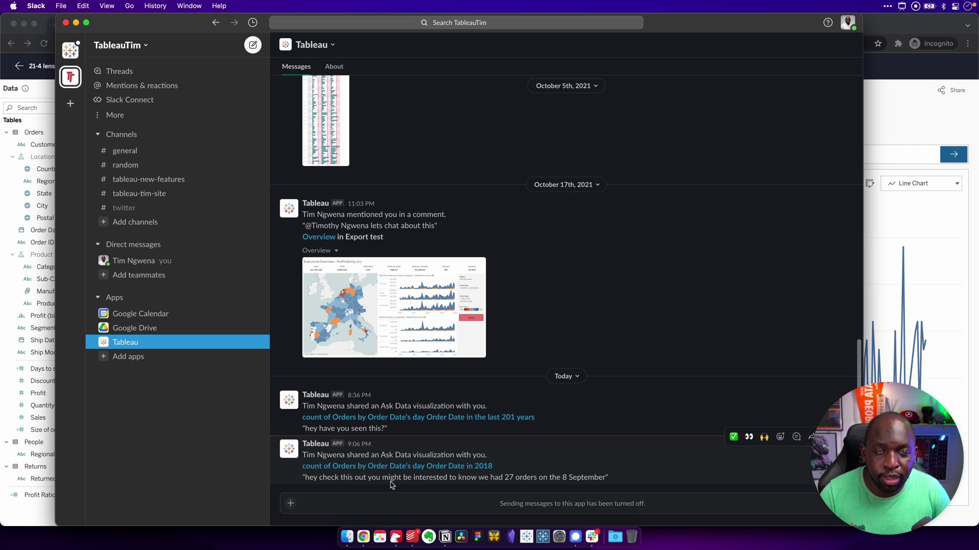
pyautogui.click(408, 466)
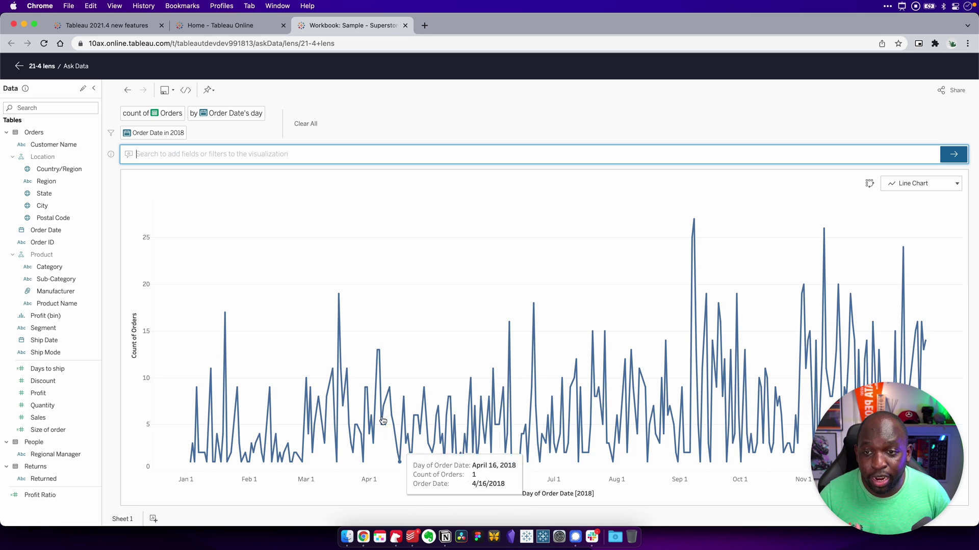
# Leave the chart for the 21-4 lens overview using its breadcrumb.
pyautogui.click(210, 161)
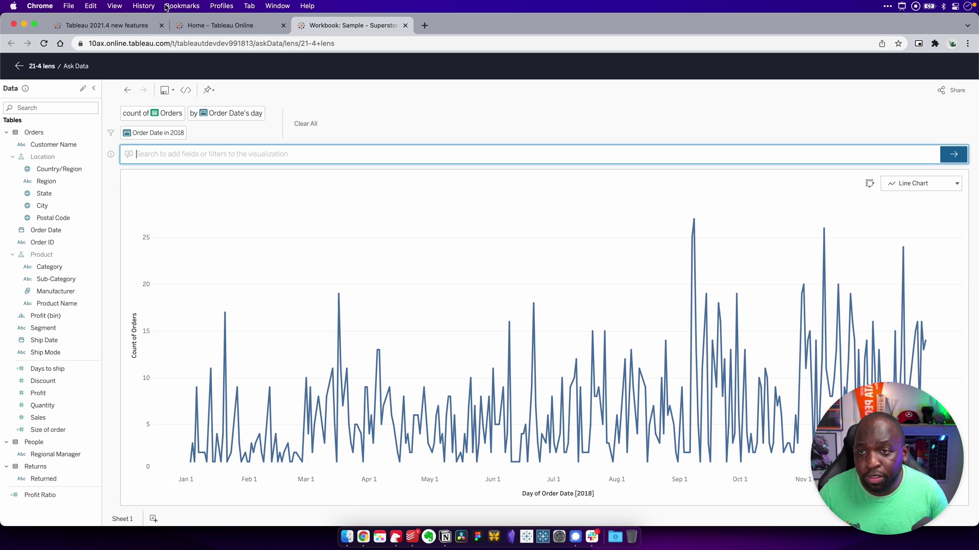
pyautogui.click(41, 67)
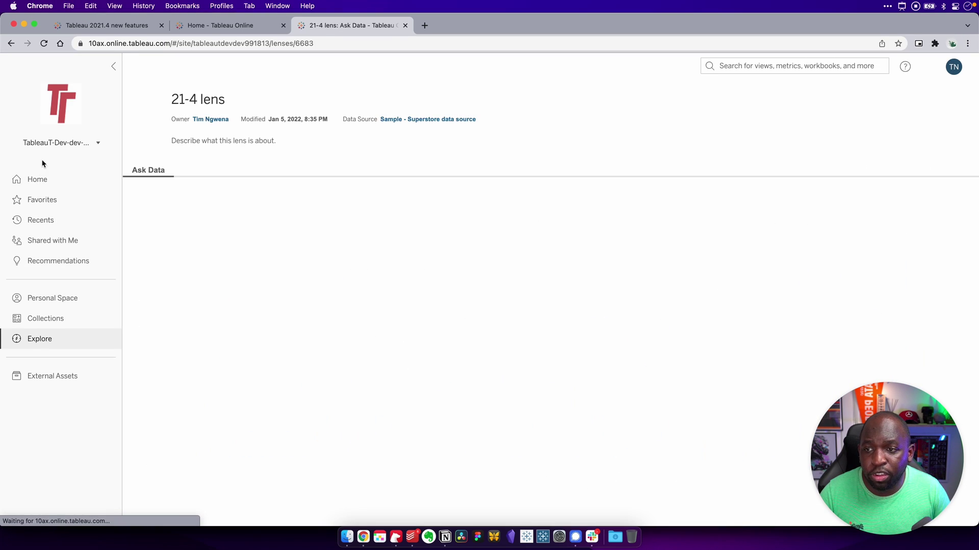
# From Home, open the newest share notification to reopen the 2018 order count chart.
pyautogui.click(38, 180)
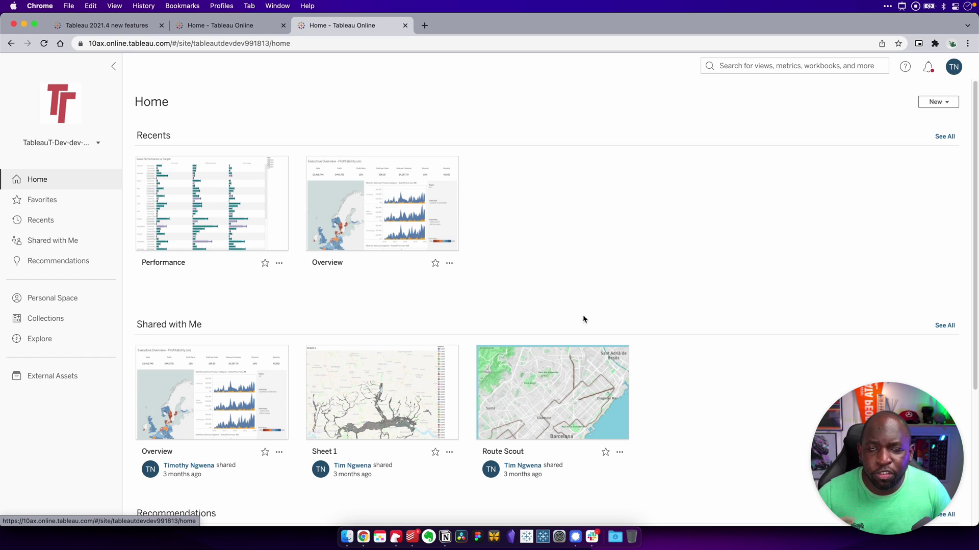
pyautogui.click(929, 68)
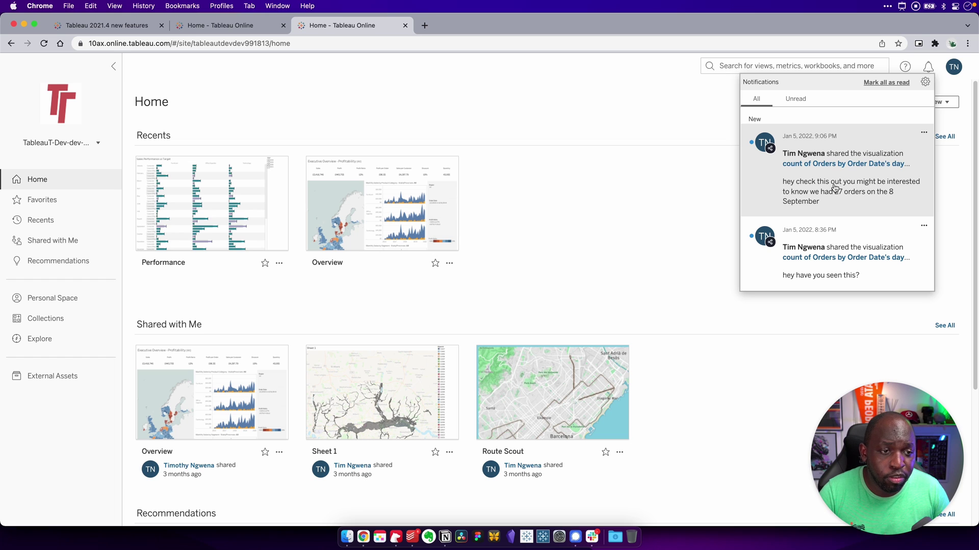
pyautogui.click(836, 187)
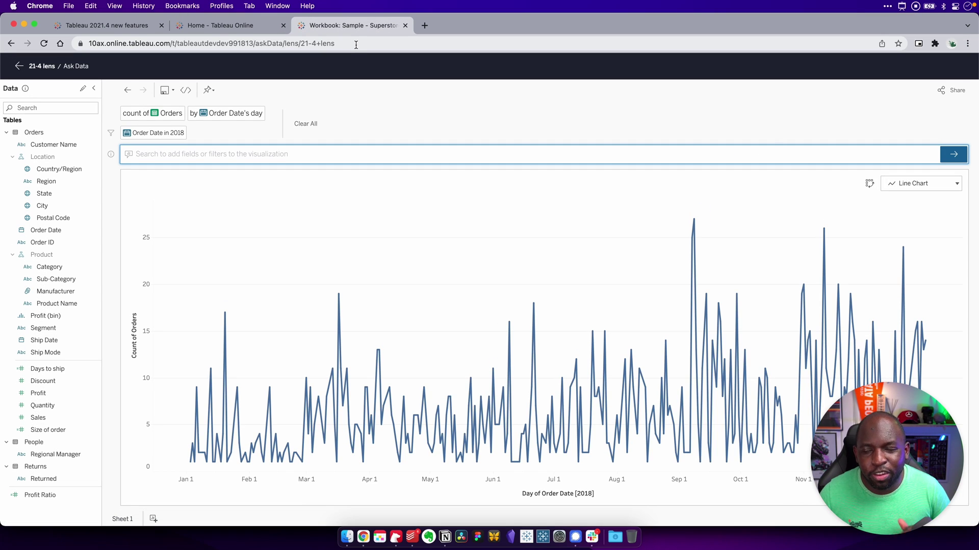
pyautogui.click(356, 44)
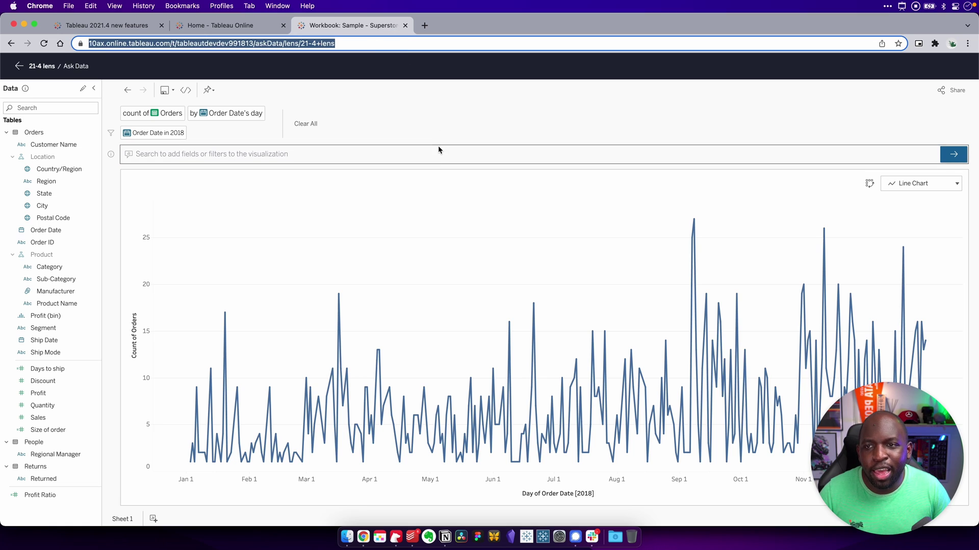
pyautogui.click(444, 206)
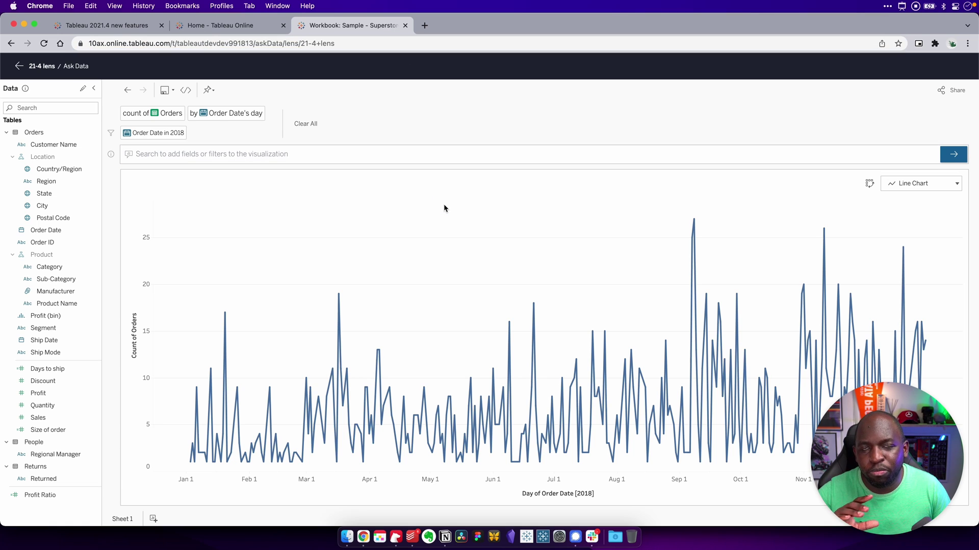